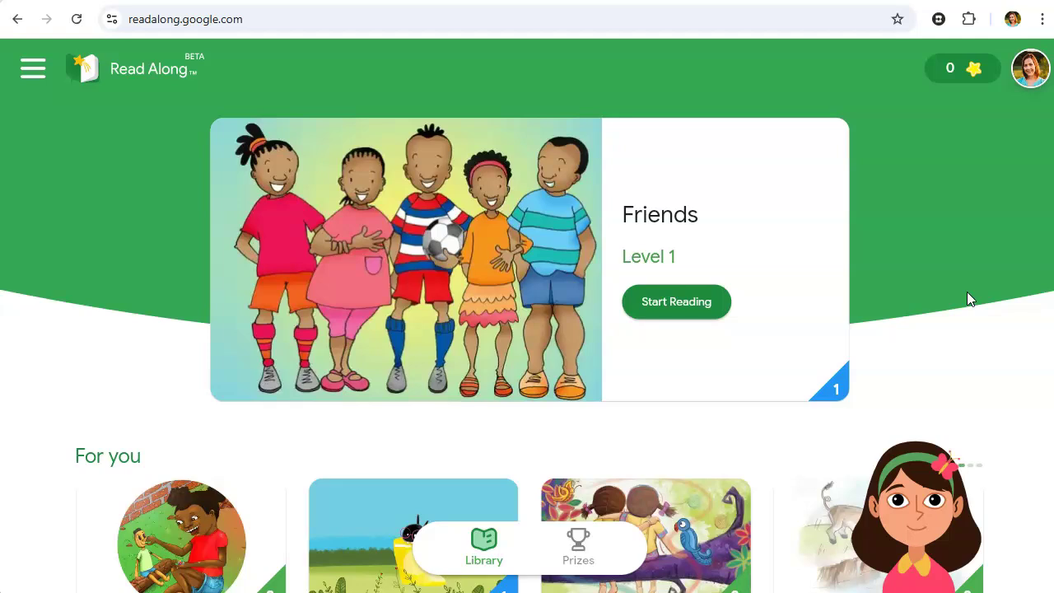
Go back to the Friends class Classwork page and start a new blank assignment
key("alt+Left")
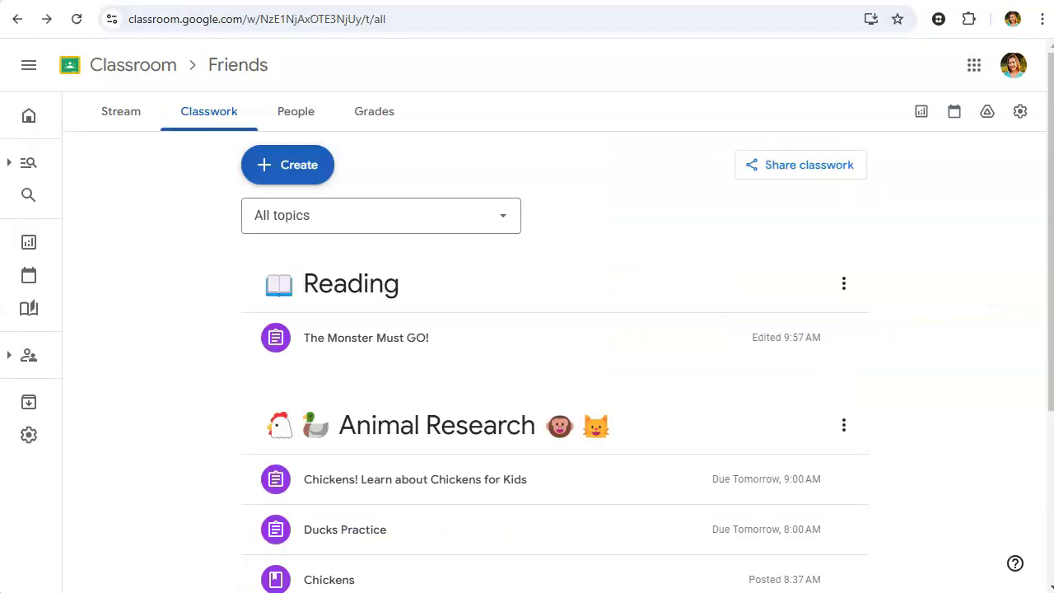
left_click(273, 173)
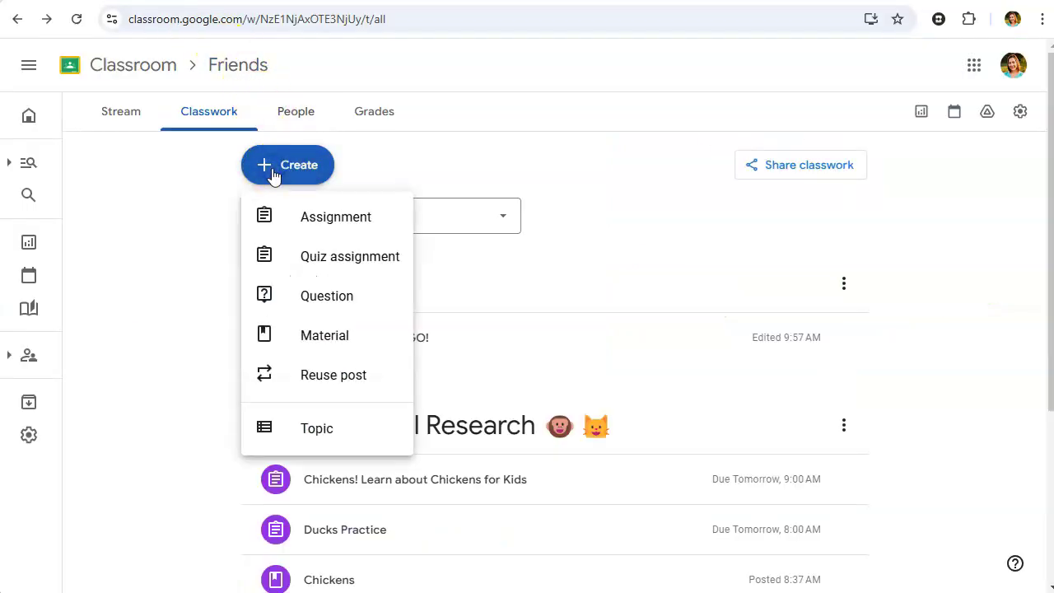
left_click(289, 217)
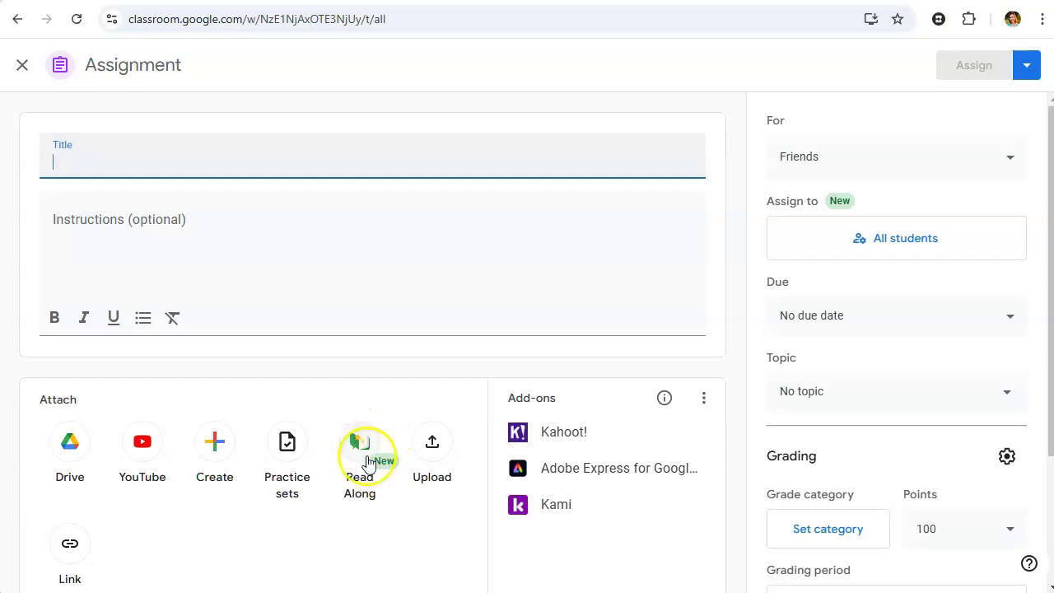
Open the Read Along picker and filter English books to the 301L - 400L Lexile range
left_click(366, 453)
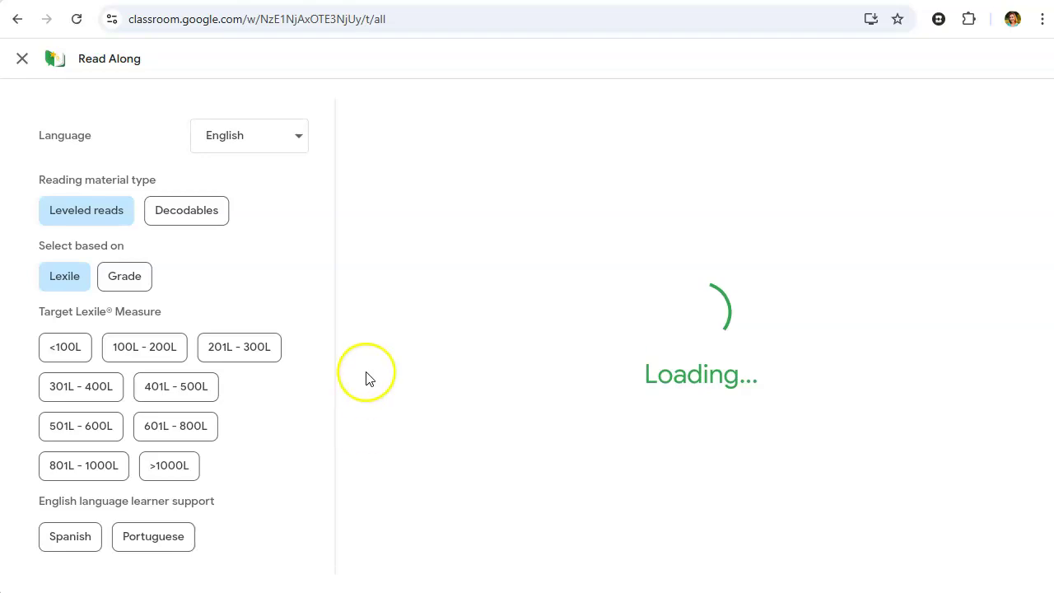
left_click(286, 144)
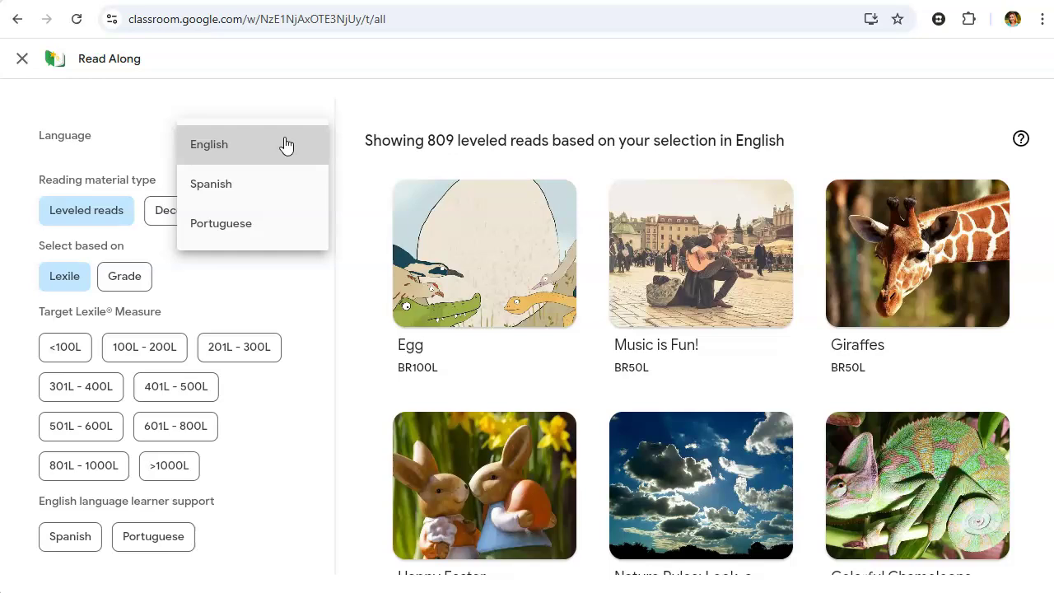
left_click(286, 145)
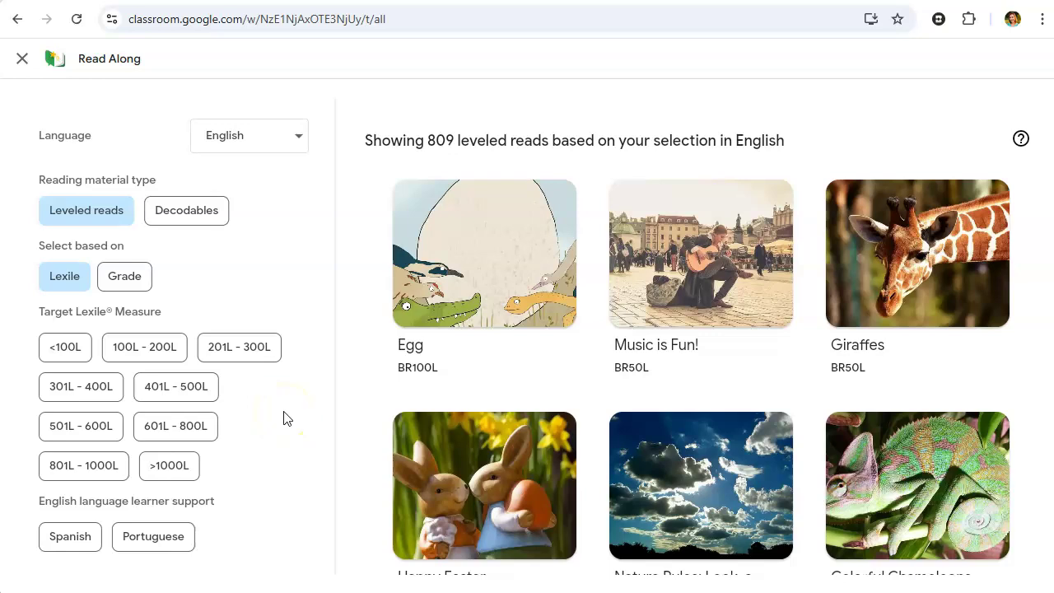
left_click(85, 398)
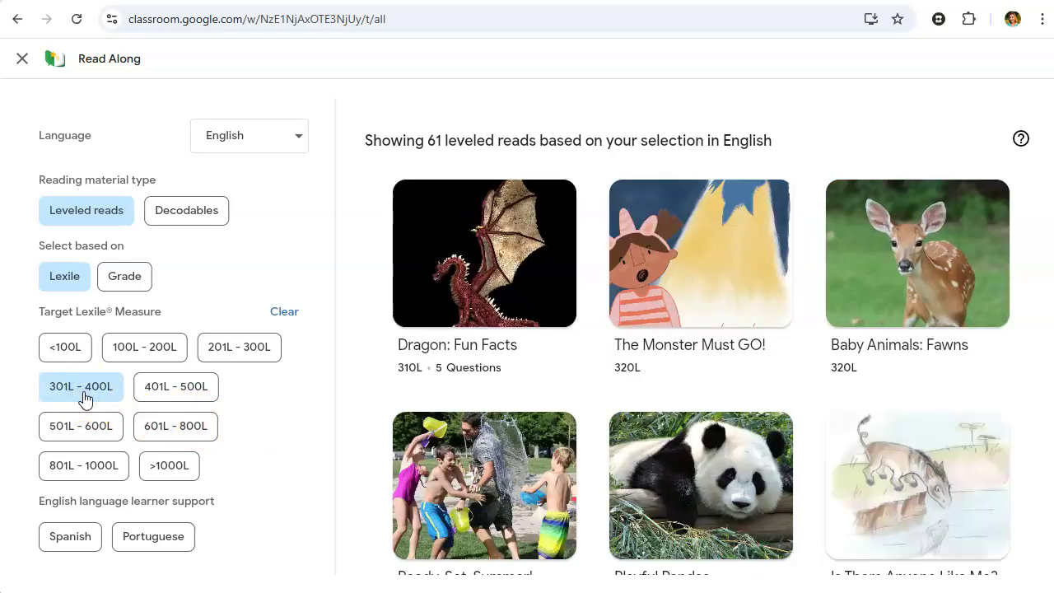
scroll(994, 374, "down", 6)
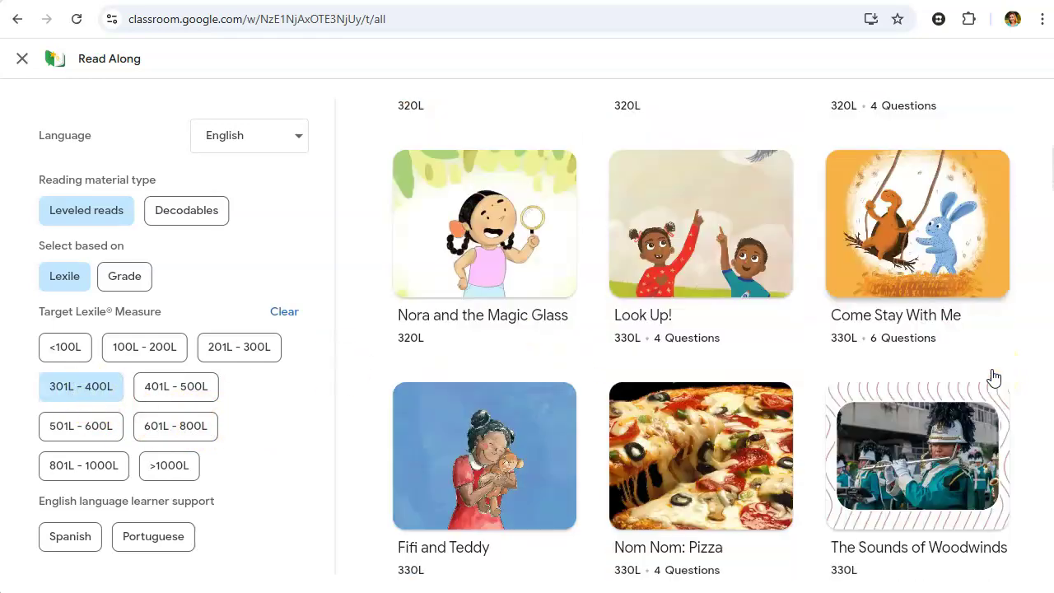
scroll(994, 377, "down", 6)
scroll(994, 377, "down", 3)
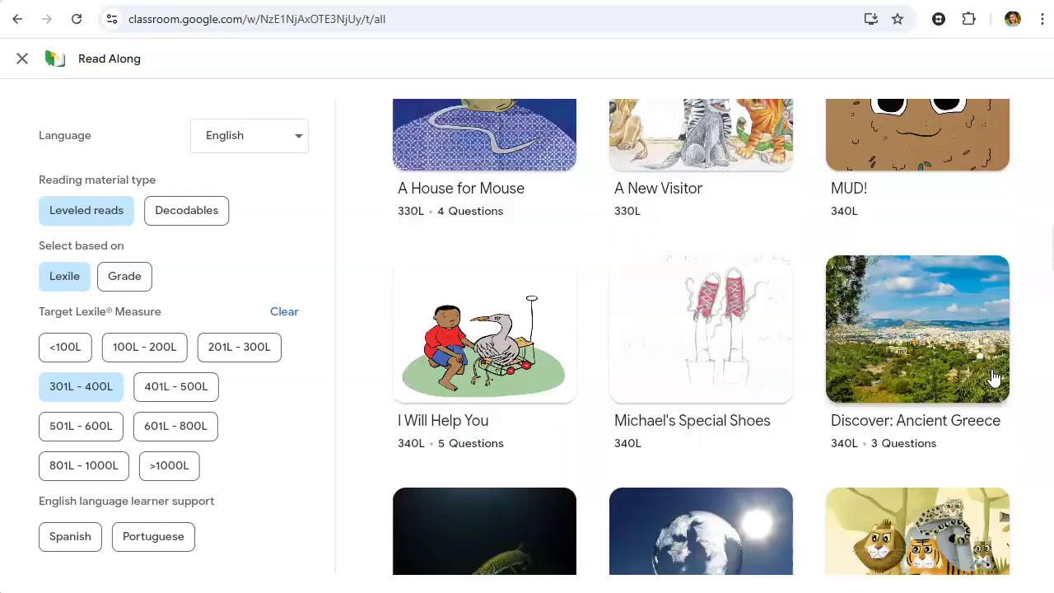
scroll(994, 376, "up", 12)
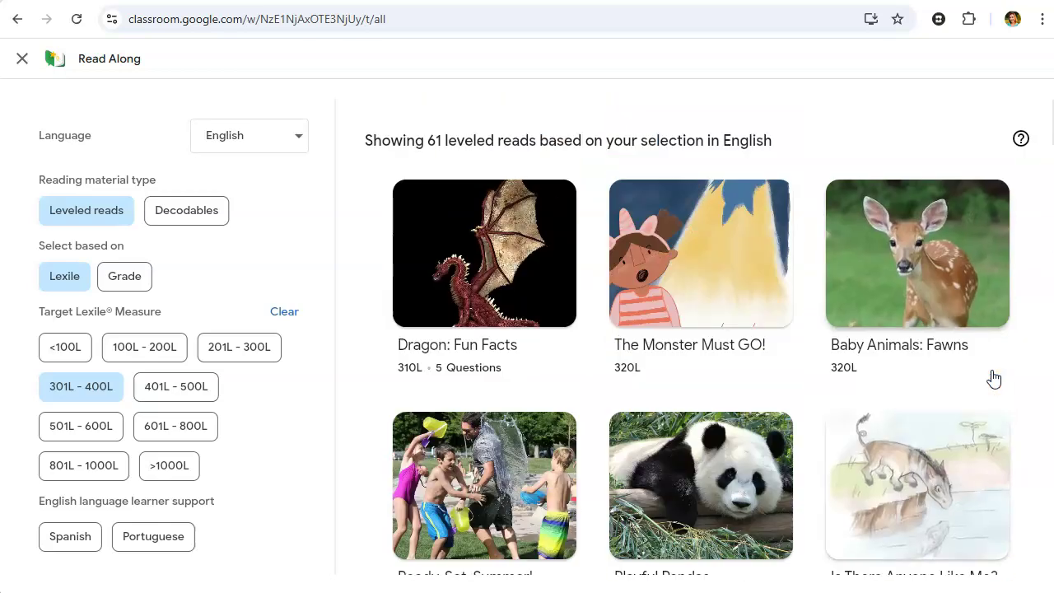
Preview The Monster Must GO! and page through its first three pages
left_click(669, 306)
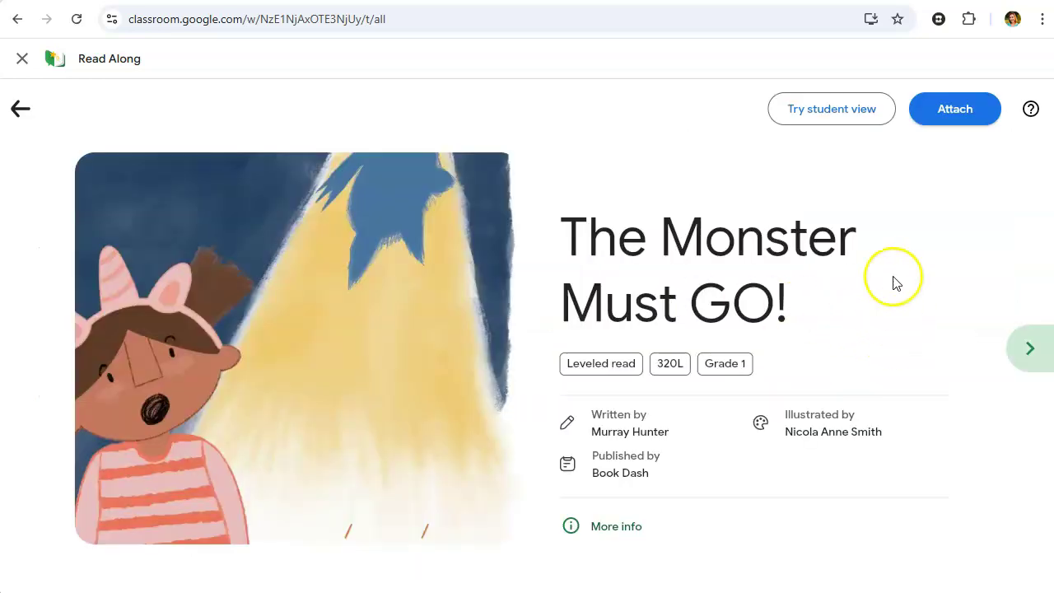
left_click(1029, 352)
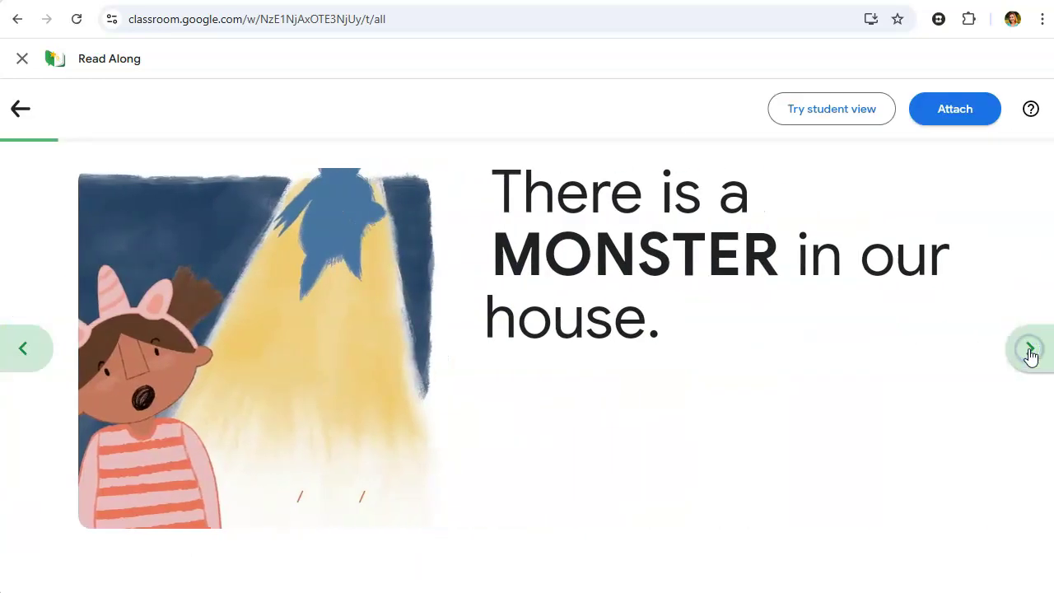
left_click(1031, 353)
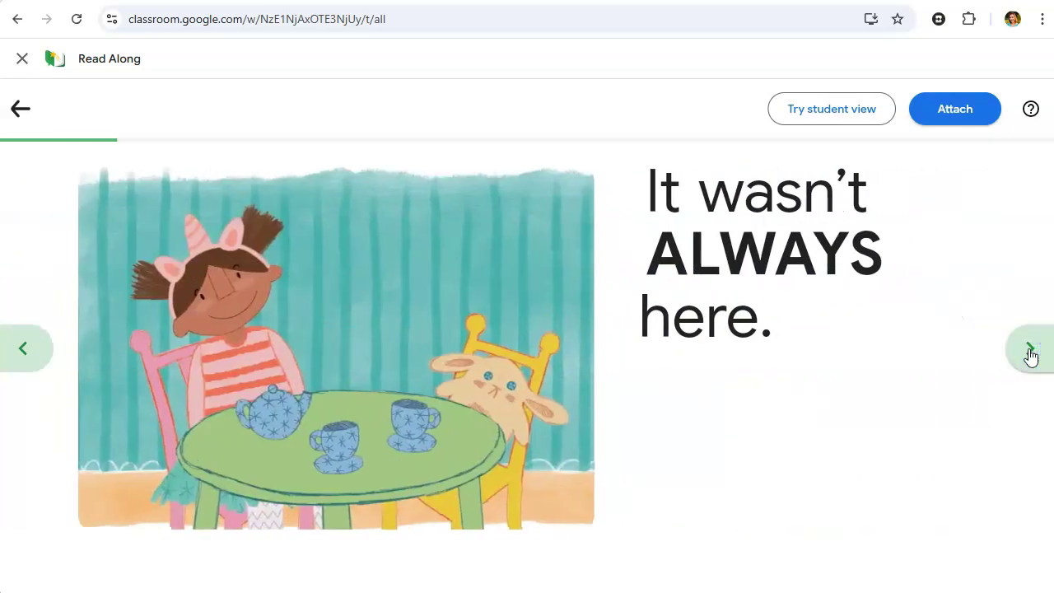
left_click(1030, 353)
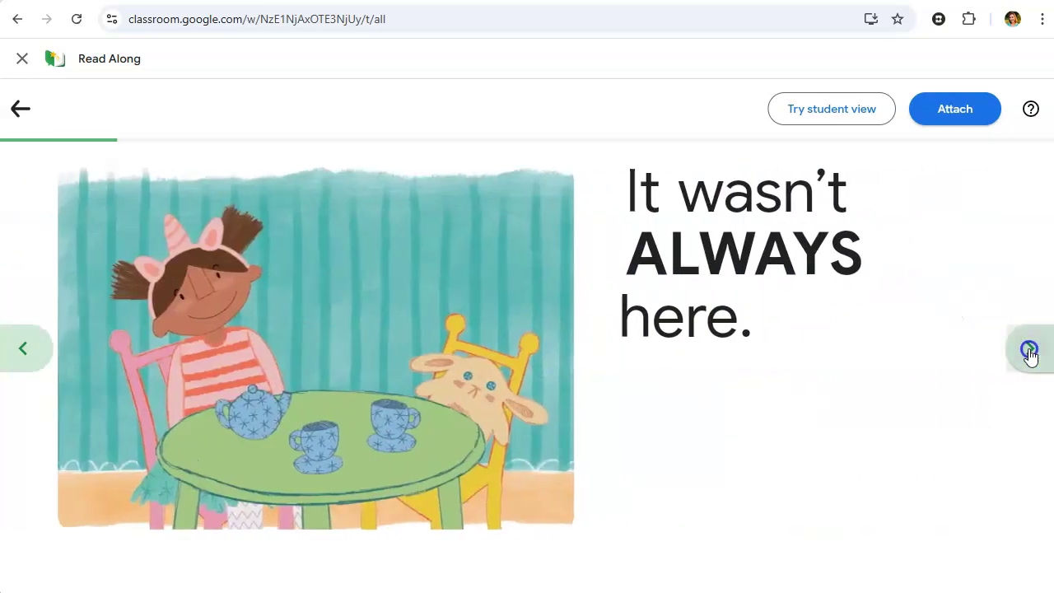
left_click(814, 121)
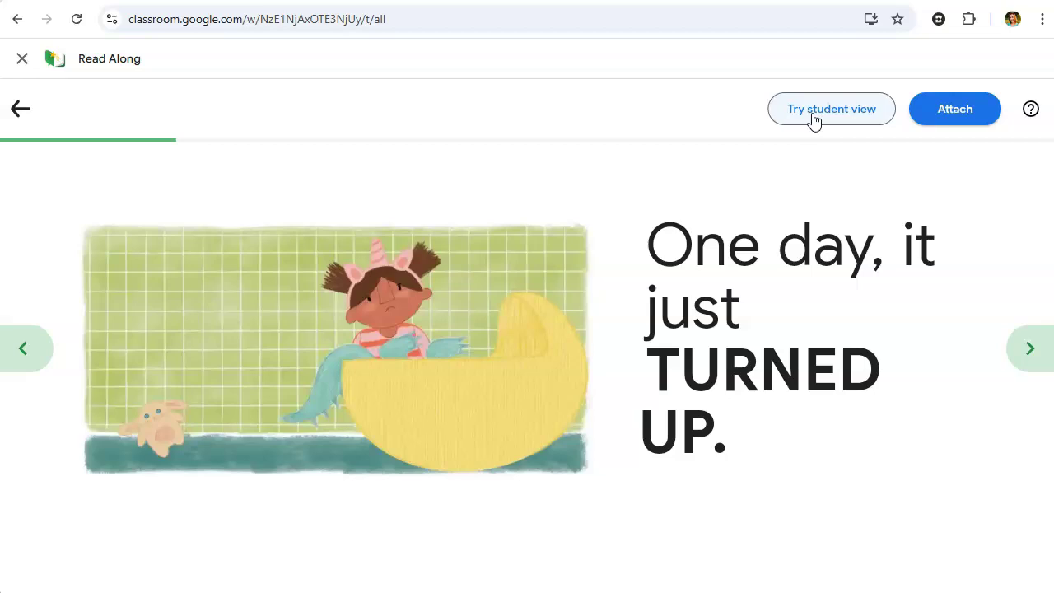
left_click(814, 121)
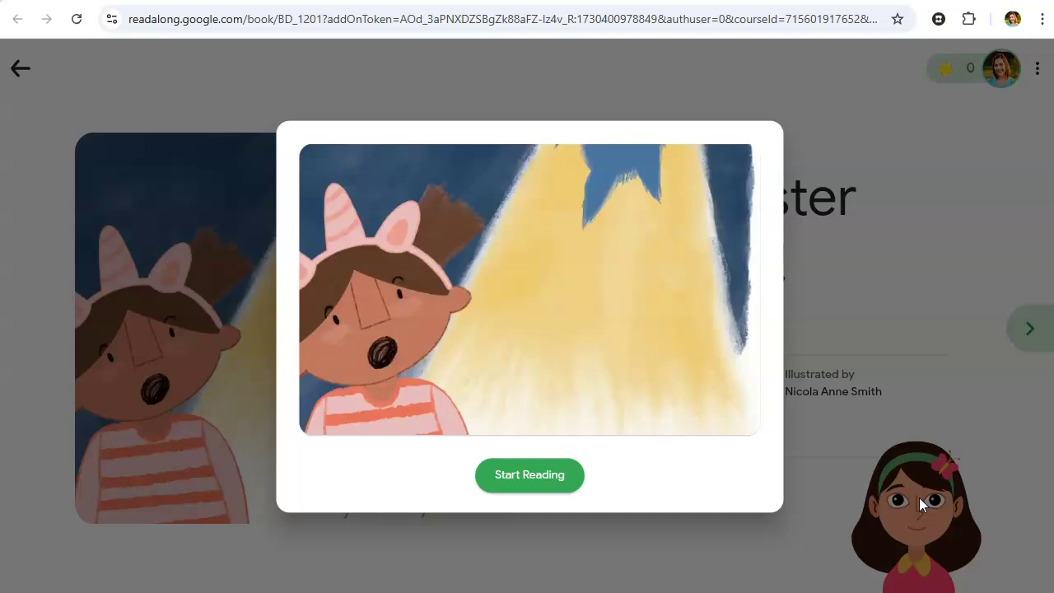
Read The Monster Must GO! in student view, check the word card for 'wasn't', then exit
left_click(534, 480)
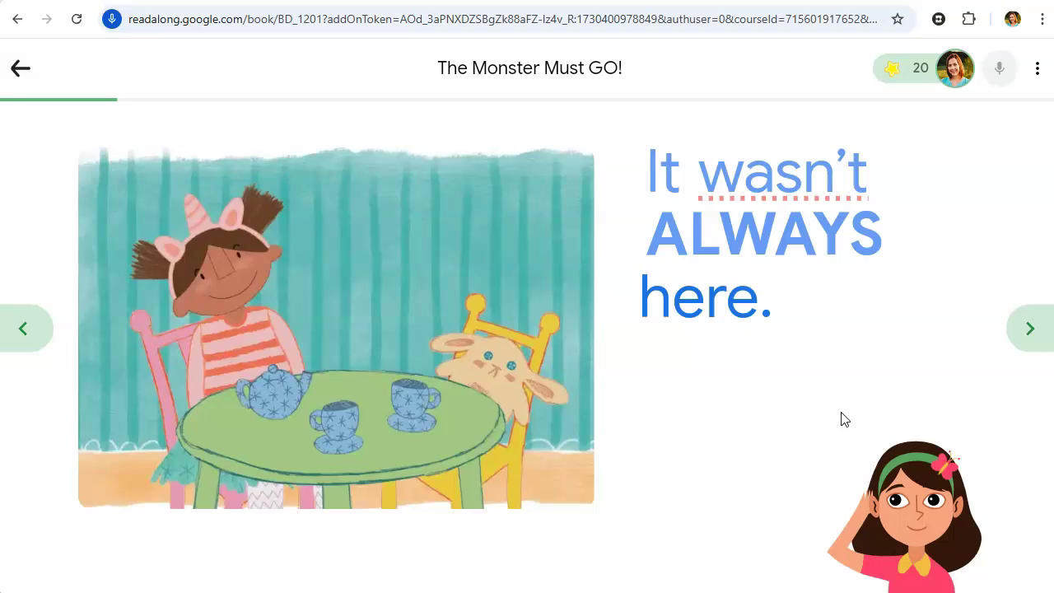
left_click(759, 180)
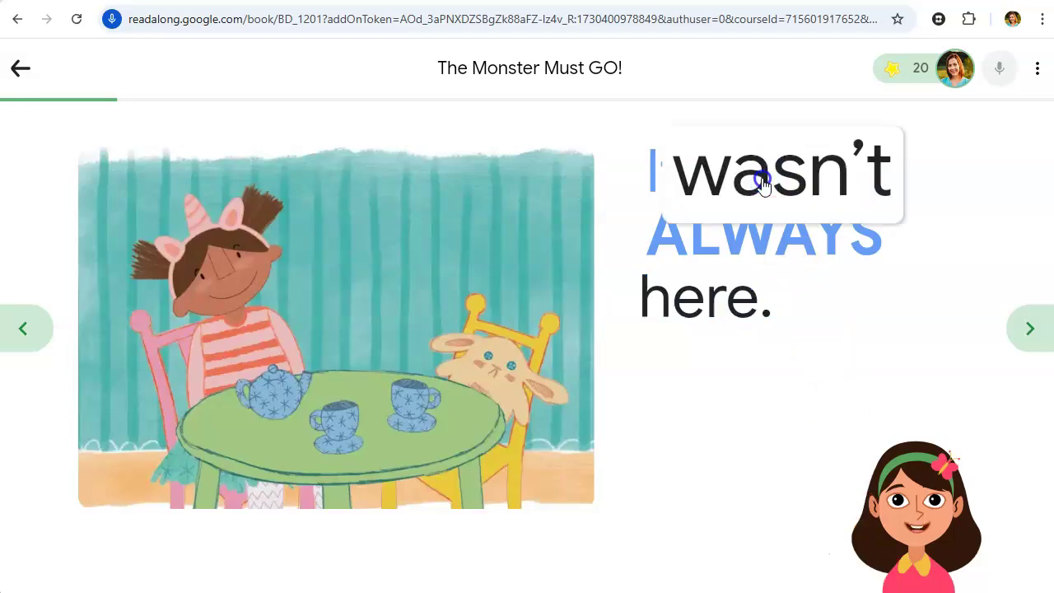
left_click(792, 277)
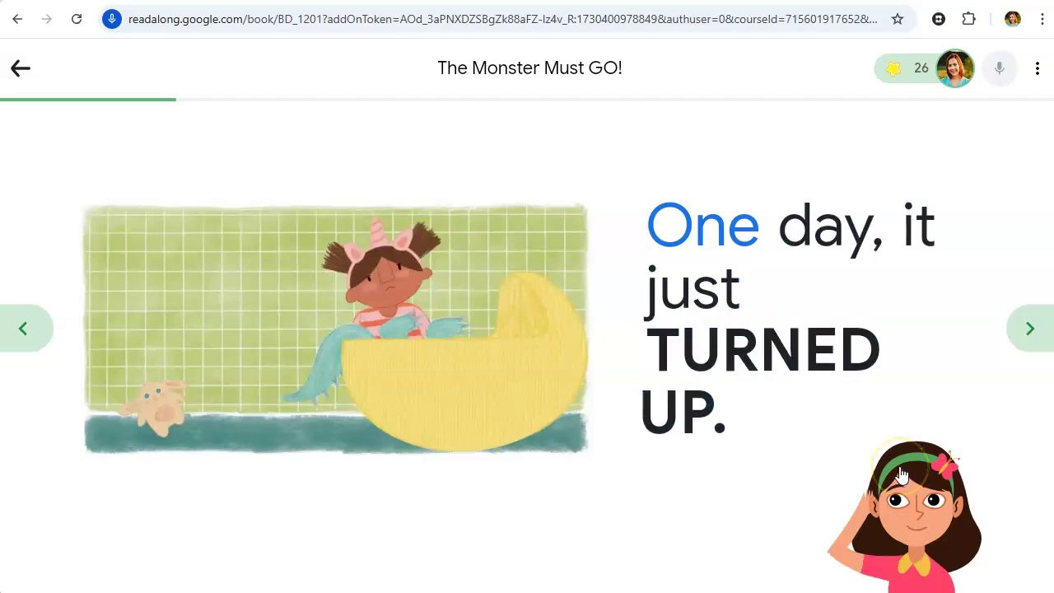
left_click(20, 68)
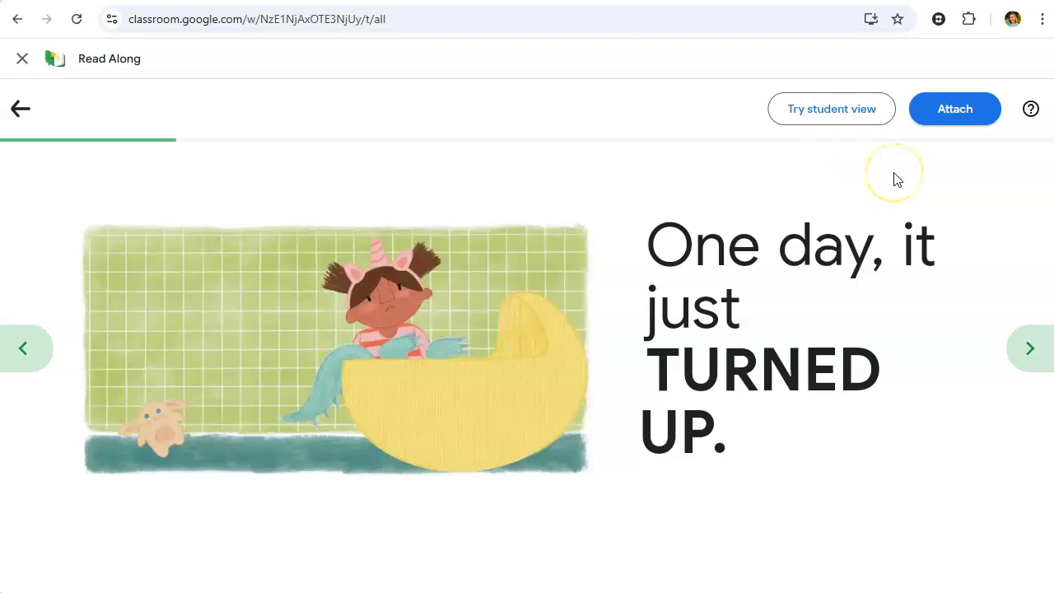
Attach The Monster Must GO! and assign the assignment only to the Ducks group
left_click(957, 115)
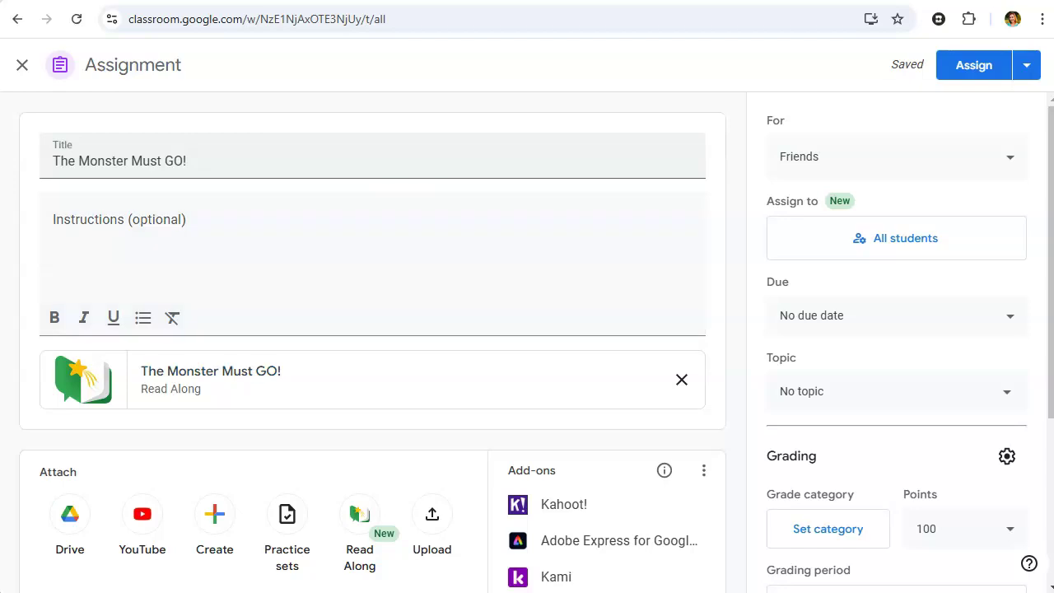
left_click(896, 238)
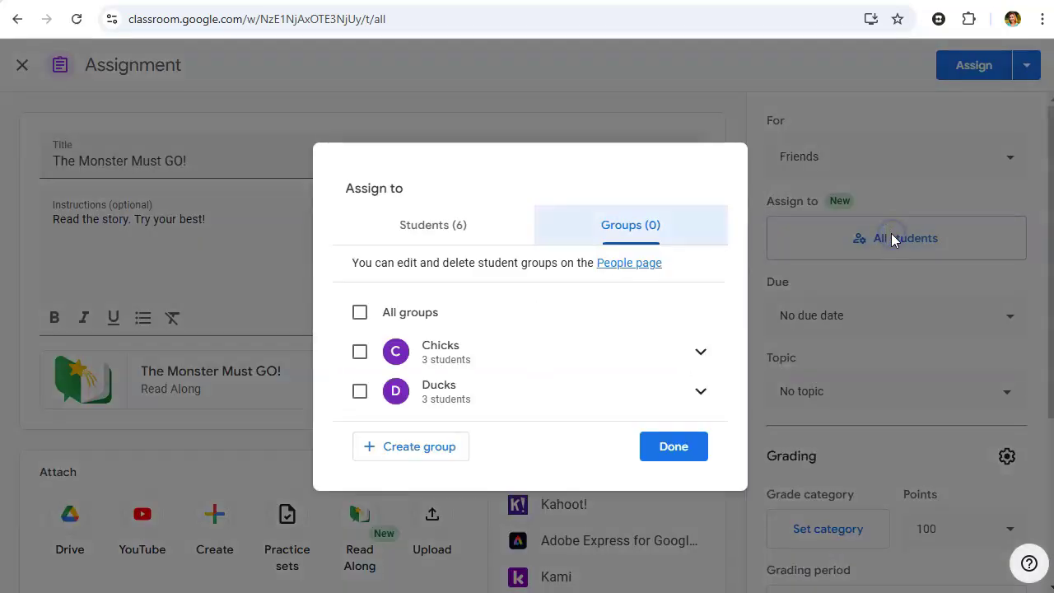
left_click(360, 392)
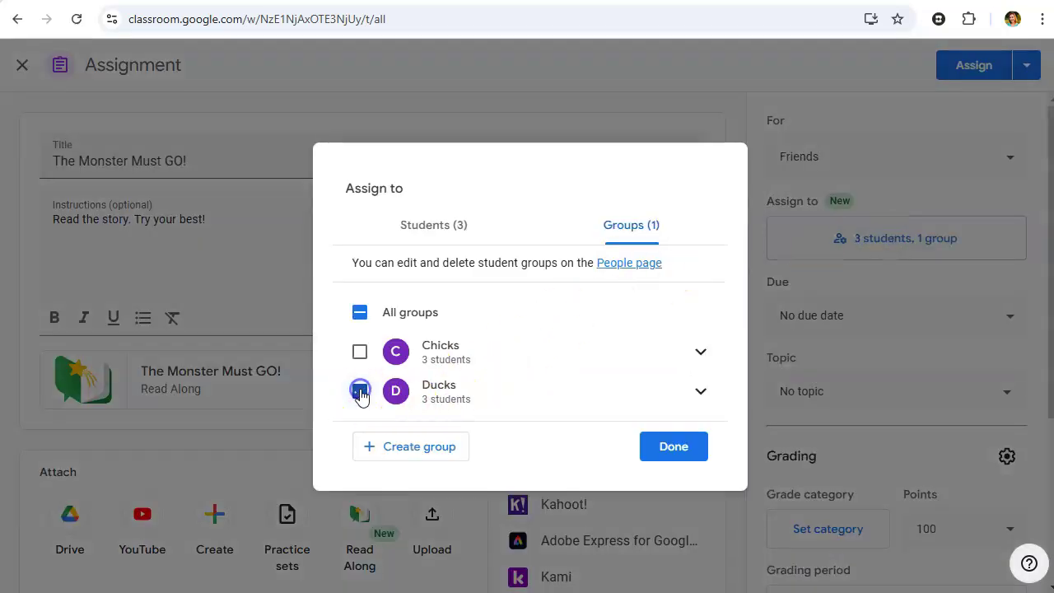
left_click(659, 446)
Set the due date to Mon, Nov 4 at 9:00 AM
left_click(895, 316)
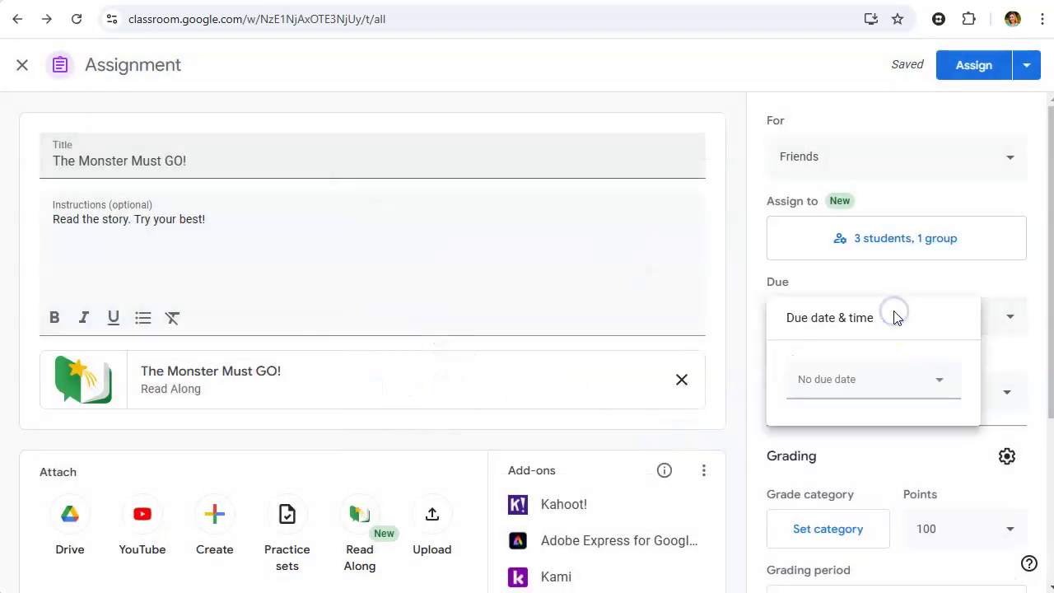
left_click(867, 379)
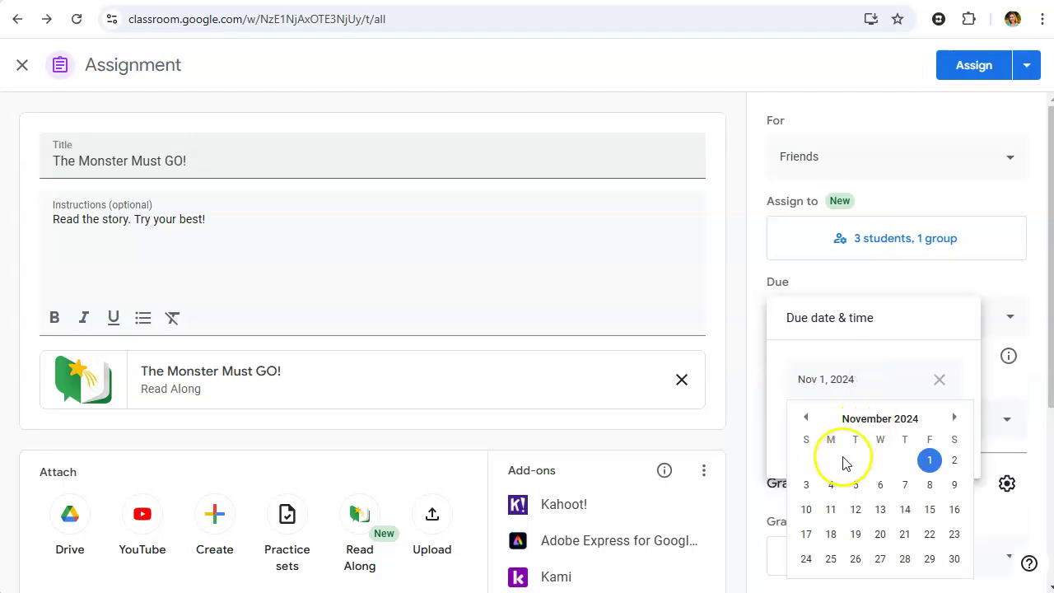
left_click(835, 488)
left_click(852, 432)
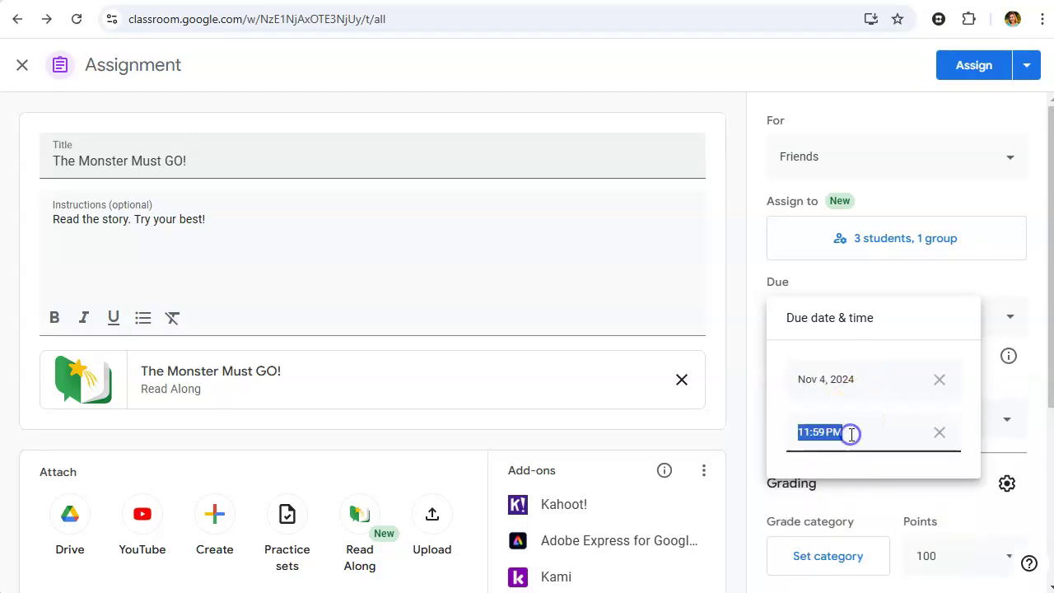
type("9am")
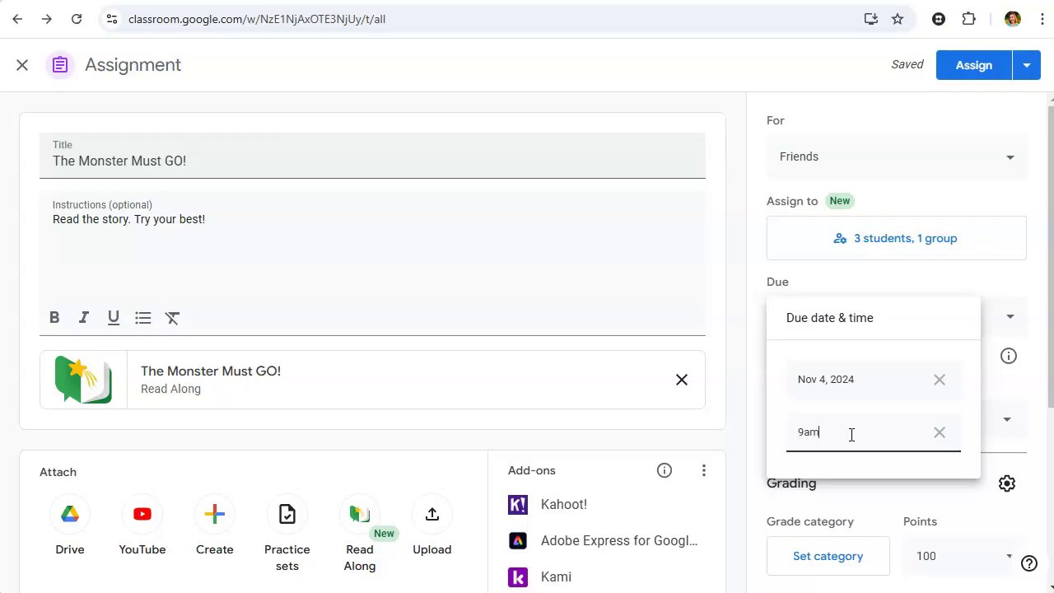
key("Tab")
left_click(989, 385)
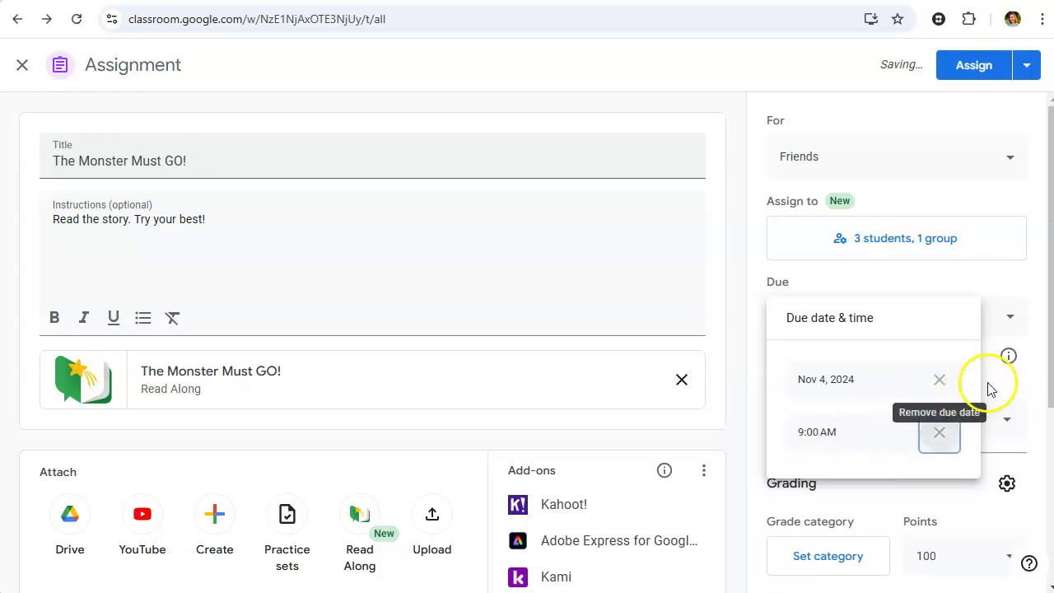
File the assignment under the Reading topic, make it Ungraded, and post it
left_click(908, 423)
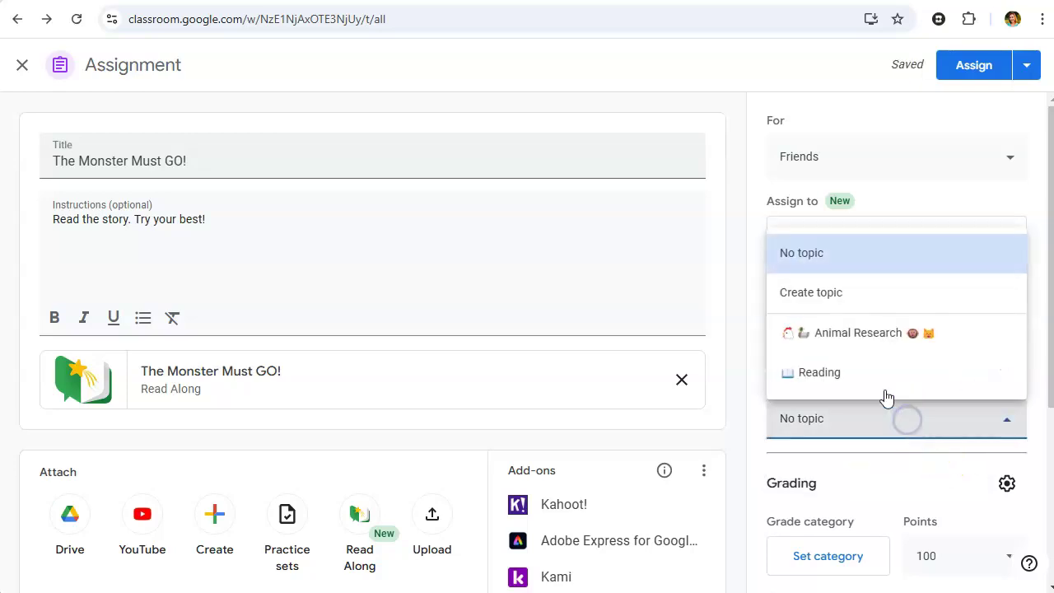
left_click(831, 373)
scroll(906, 449, "down", 2)
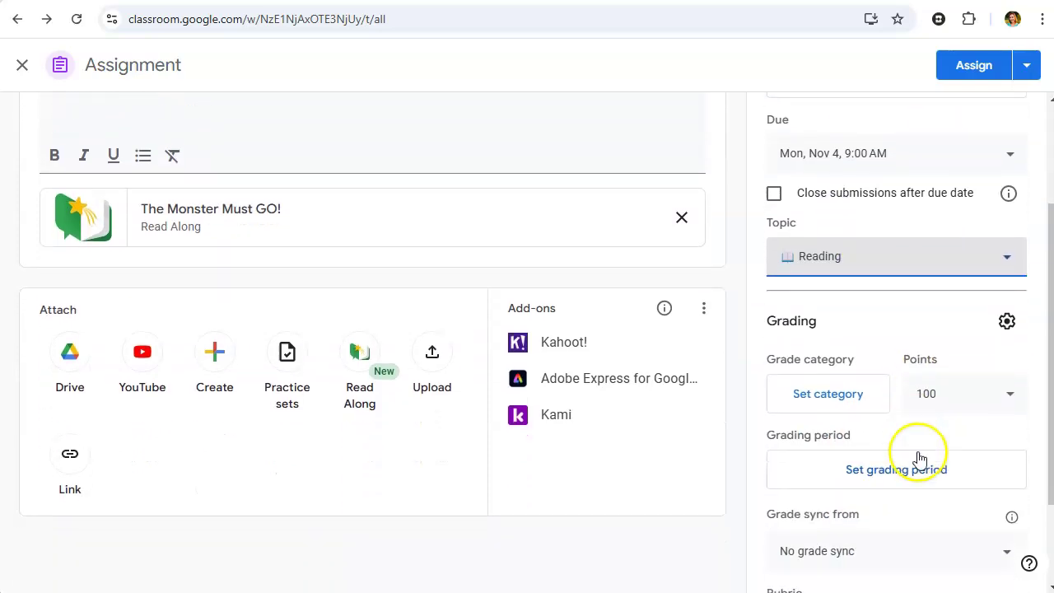
left_click(963, 384)
left_click(960, 443)
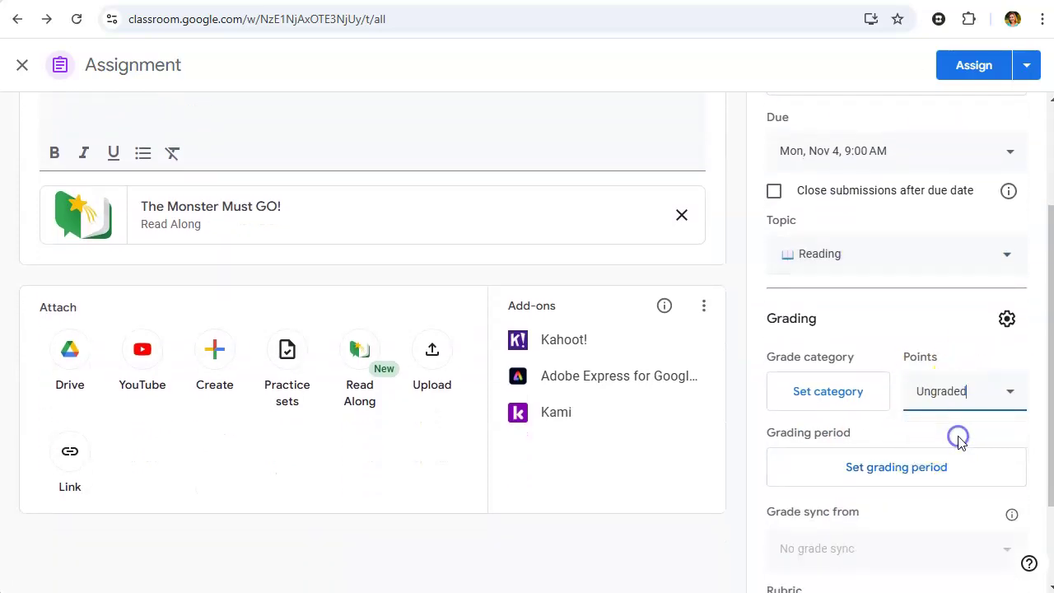
scroll(954, 440, "up", 2)
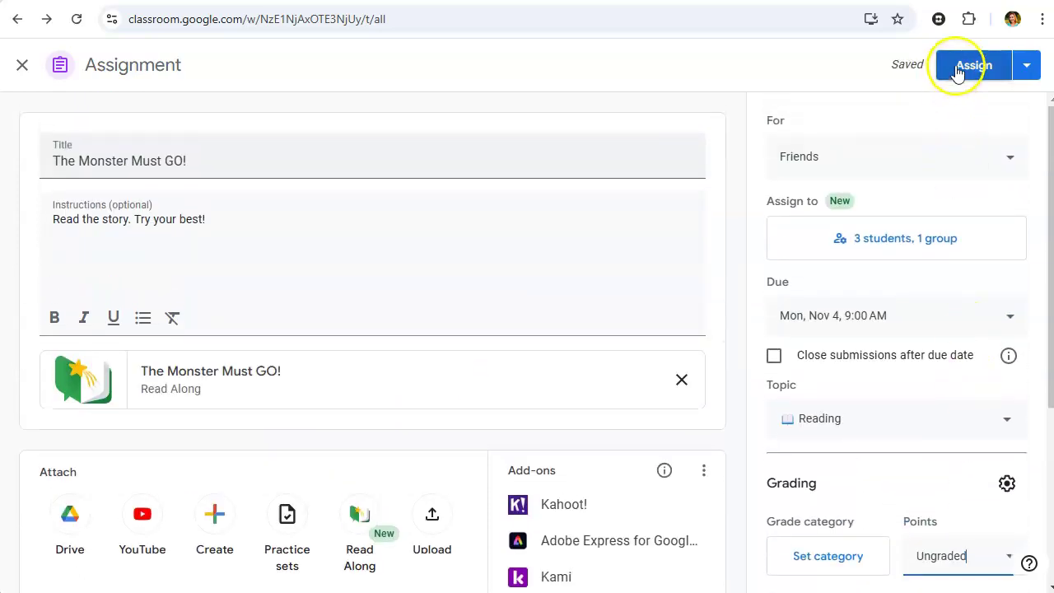
left_click(958, 72)
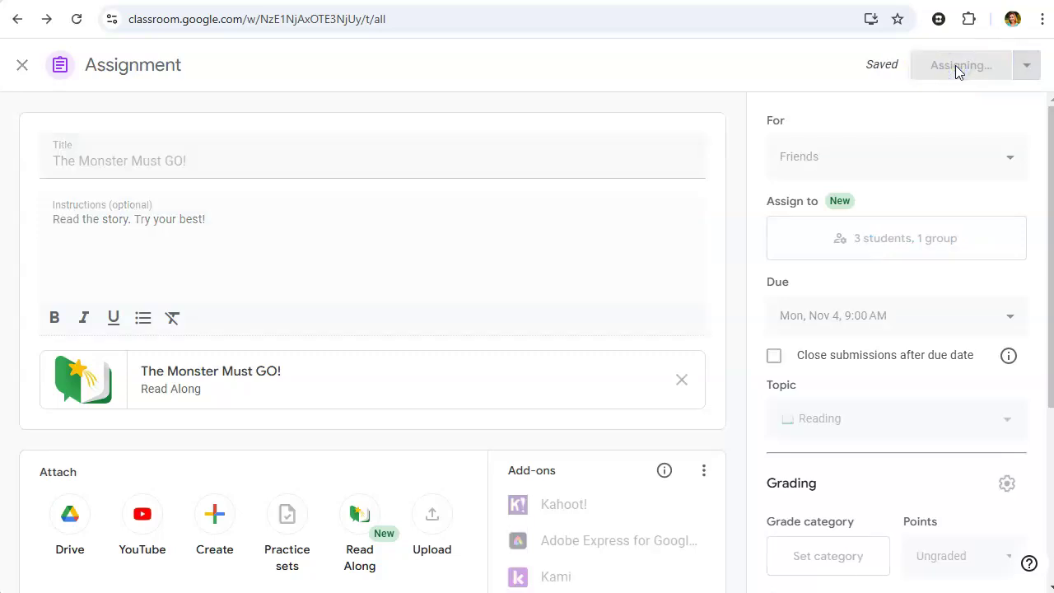